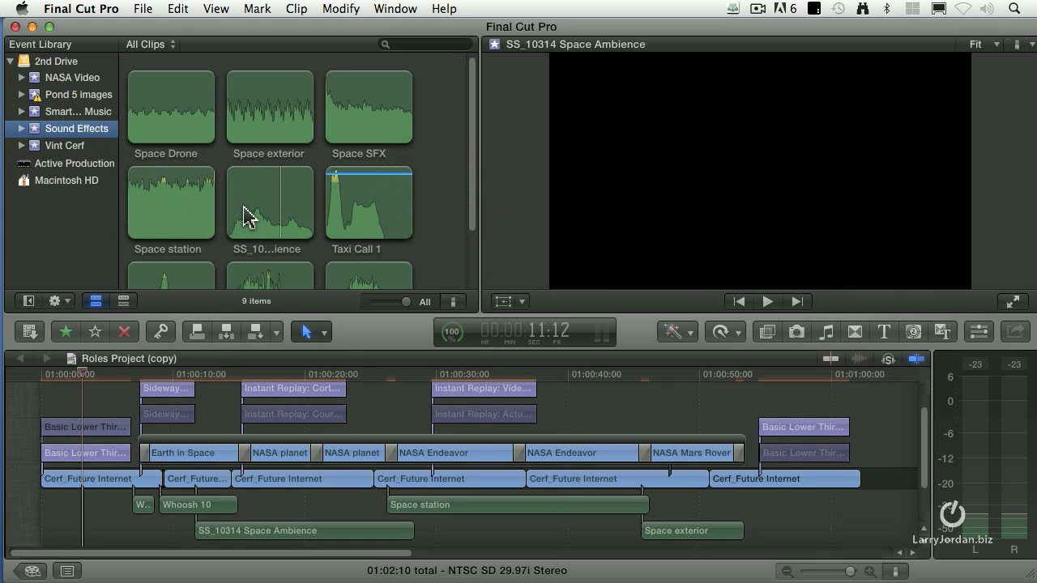
- Scroll through the Sound Effects event's nine audio clips in the browser
scroll(246, 213, "down", 2)
scroll(243, 213, "down", 1)
scroll(243, 213, "up", 3)
scroll(454, 222, "down", 3)
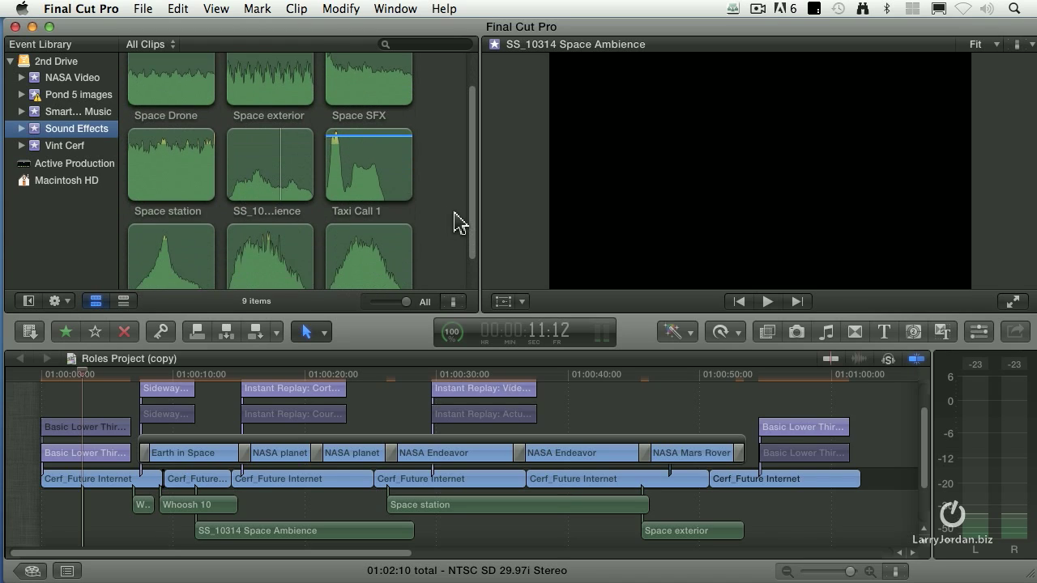
scroll(454, 222, "up", 2)
scroll(458, 222, "up", 1)
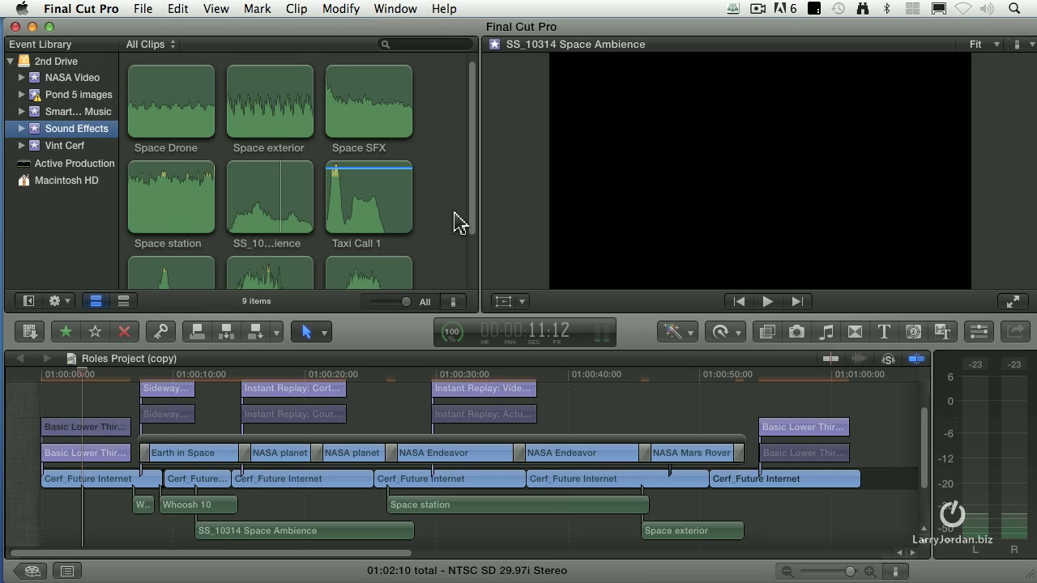
- Bring up the event library's gear menu and its Group Clips By submenu
left_click(55, 301)
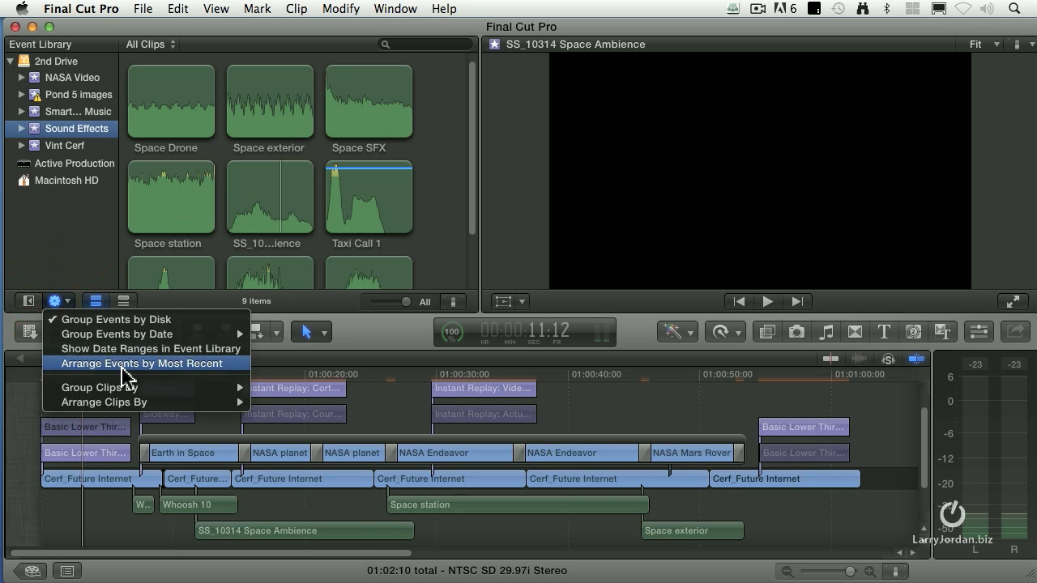
mouse_move(142, 389)
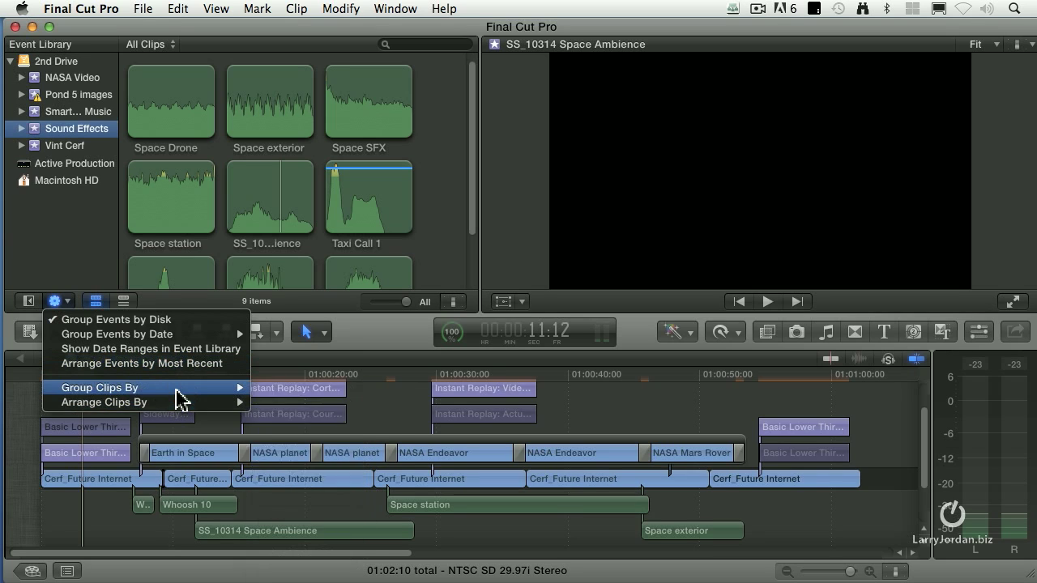
mouse_move(180, 405)
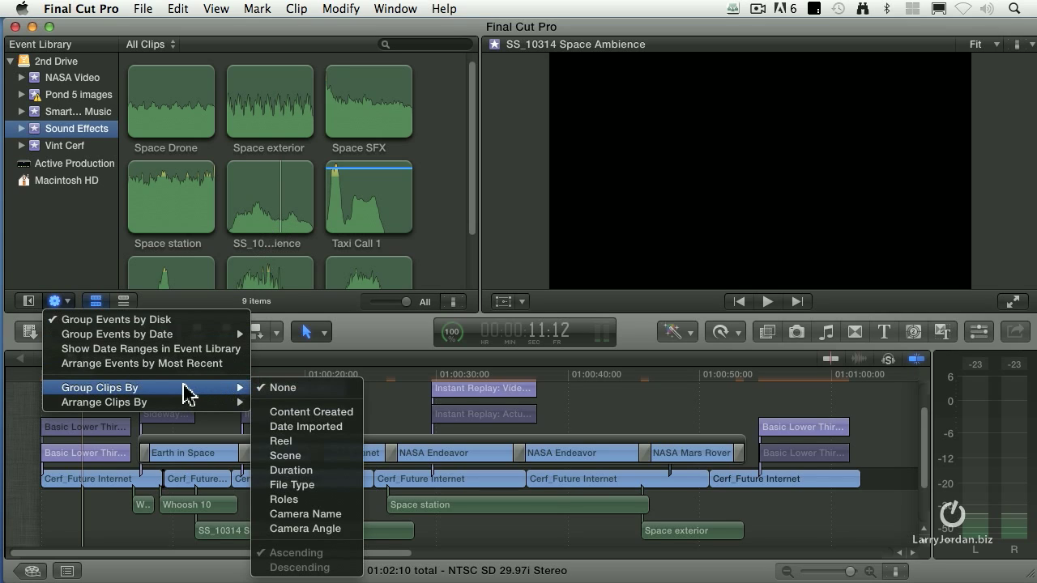
- Group the clips by Roles and play back Taxi Call 1
left_click(329, 499)
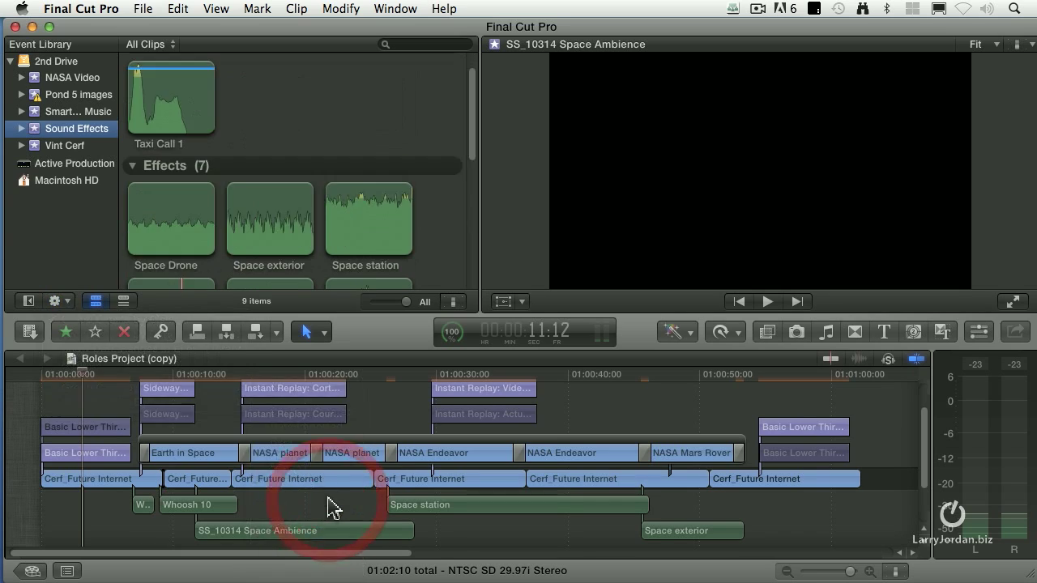
scroll(474, 119, "up", 2)
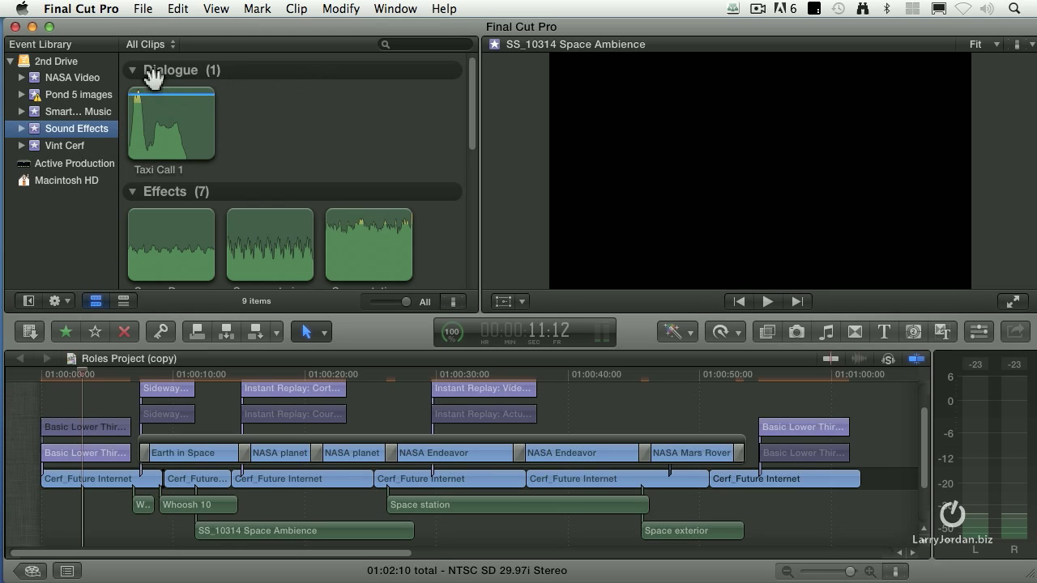
left_click(133, 124)
key("space")
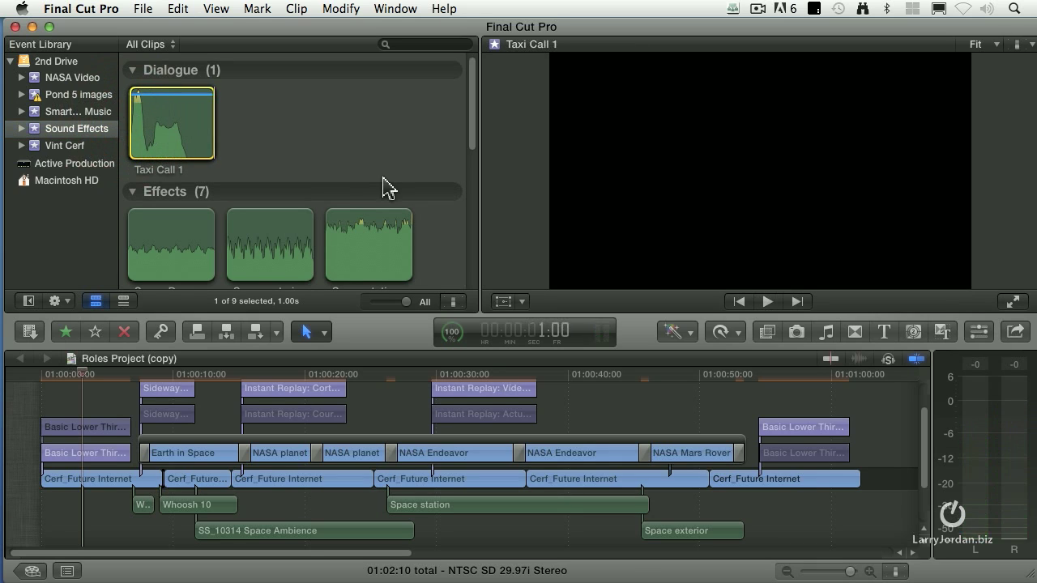
- Preview the Space Drone, Space exterior and Space SFX clips
scroll(389, 190, "down", 3)
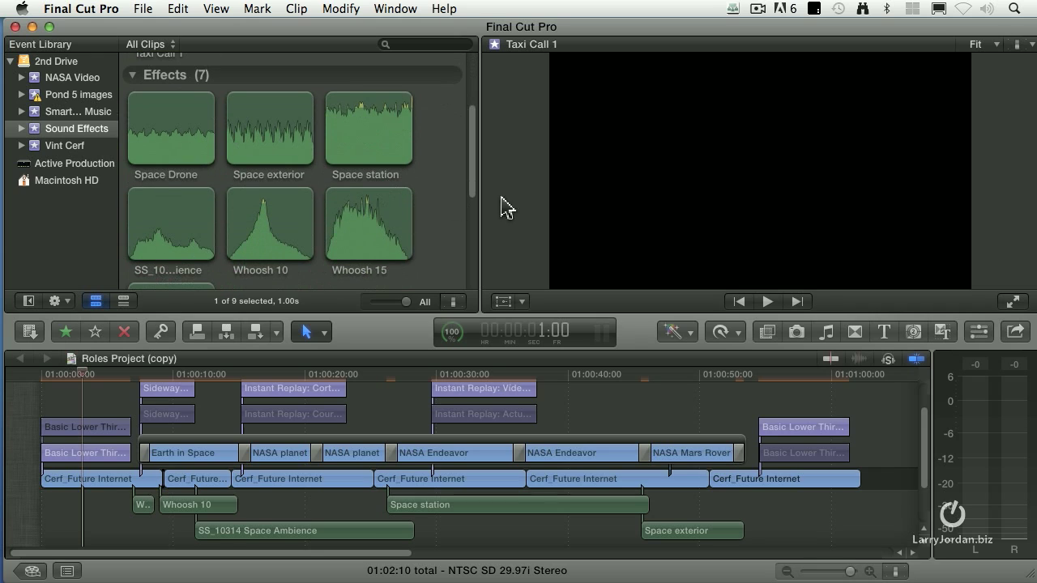
left_click(159, 142)
key("space")
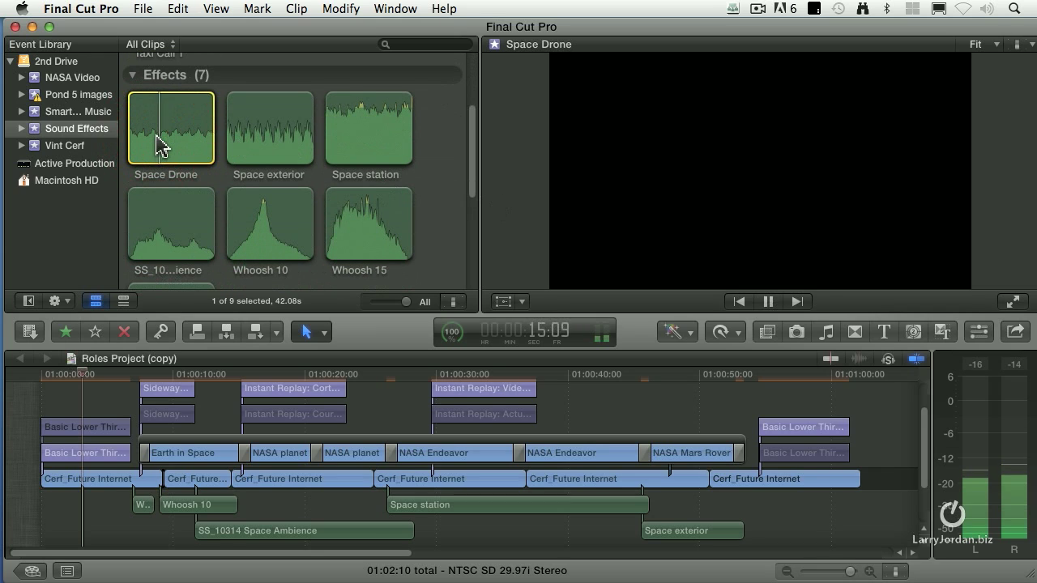
left_click(233, 136)
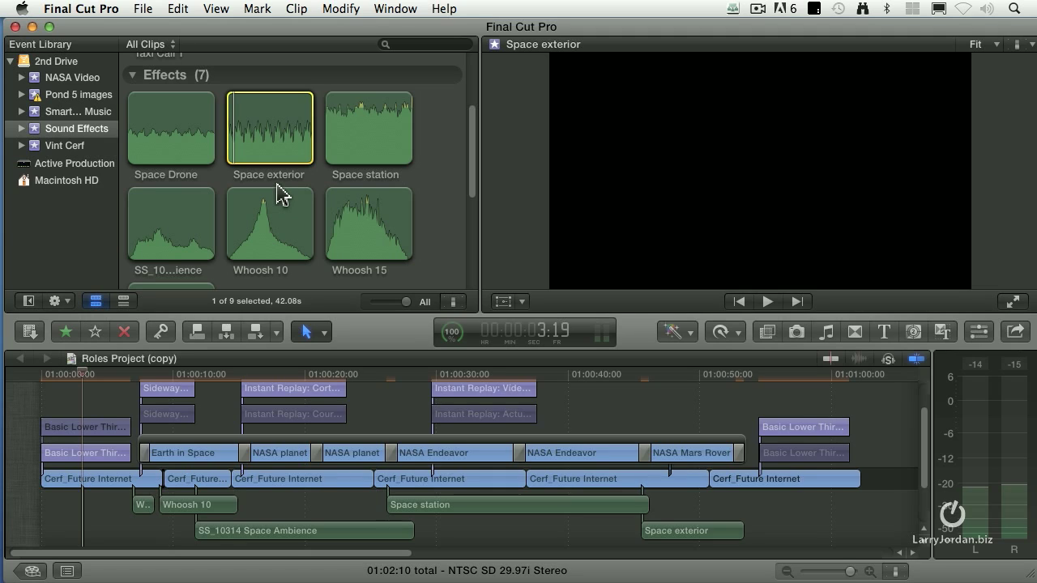
key("space")
key("space")
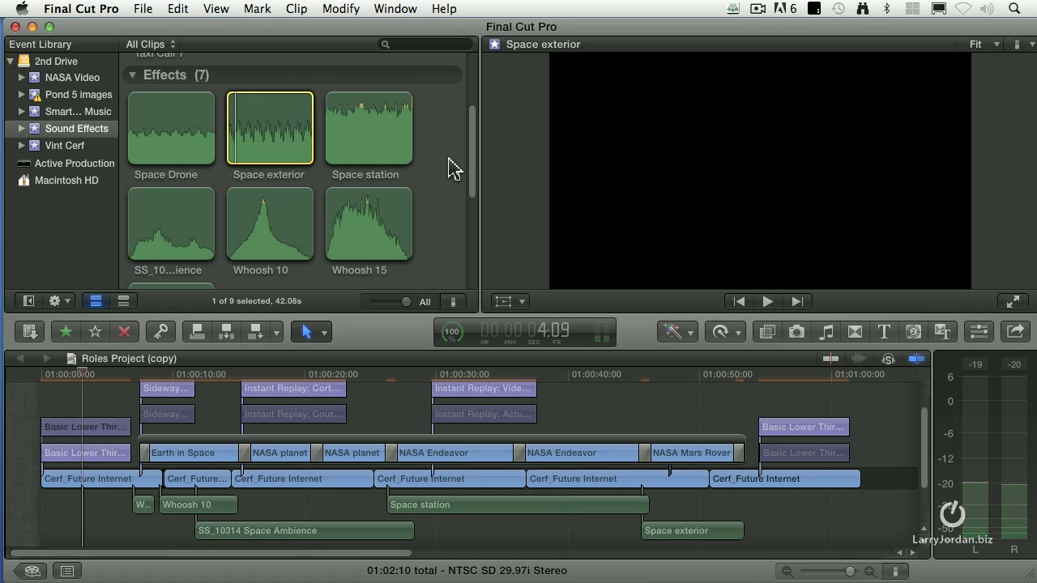
scroll(451, 168, "down", 6)
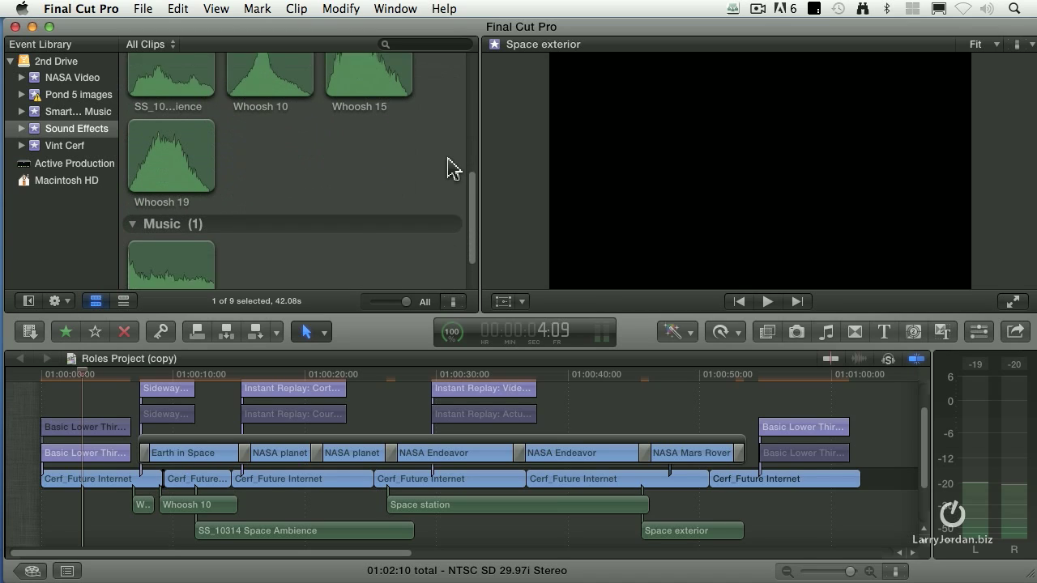
left_click(145, 233)
key("space")
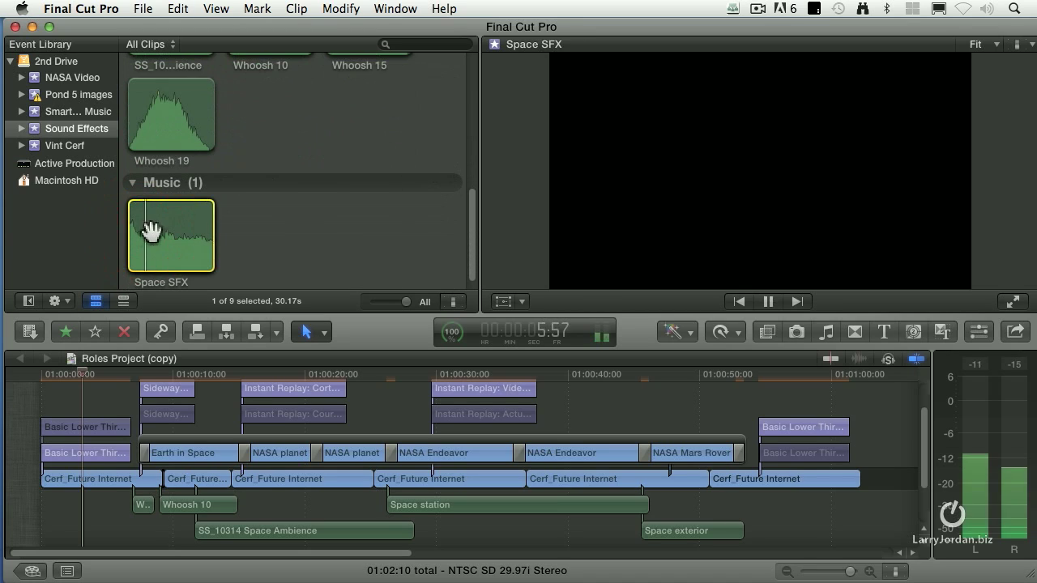
key("space")
- Select SS_10314 Space Ambience so it loads in the viewer
scroll(272, 247, "up", 2)
scroll(272, 247, "up", 5)
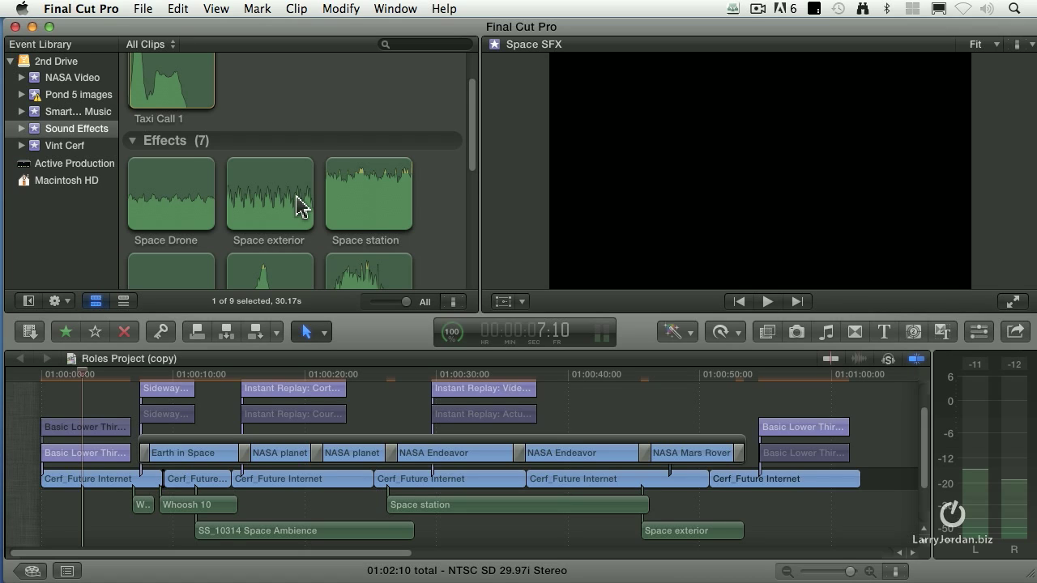
scroll(296, 204, "up", 1)
scroll(298, 203, "down", 3)
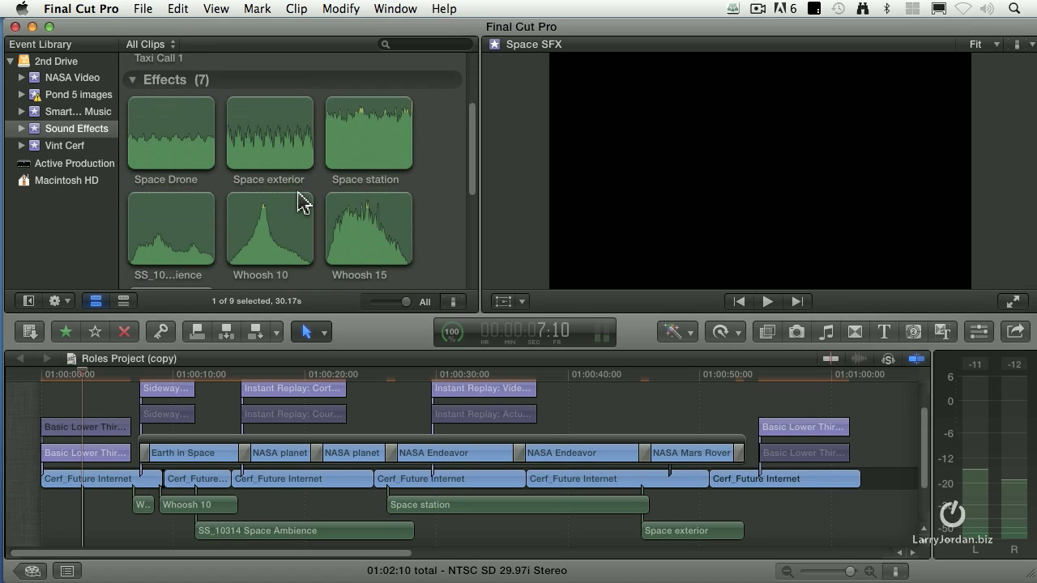
scroll(300, 203, "down", 1)
left_click(158, 200)
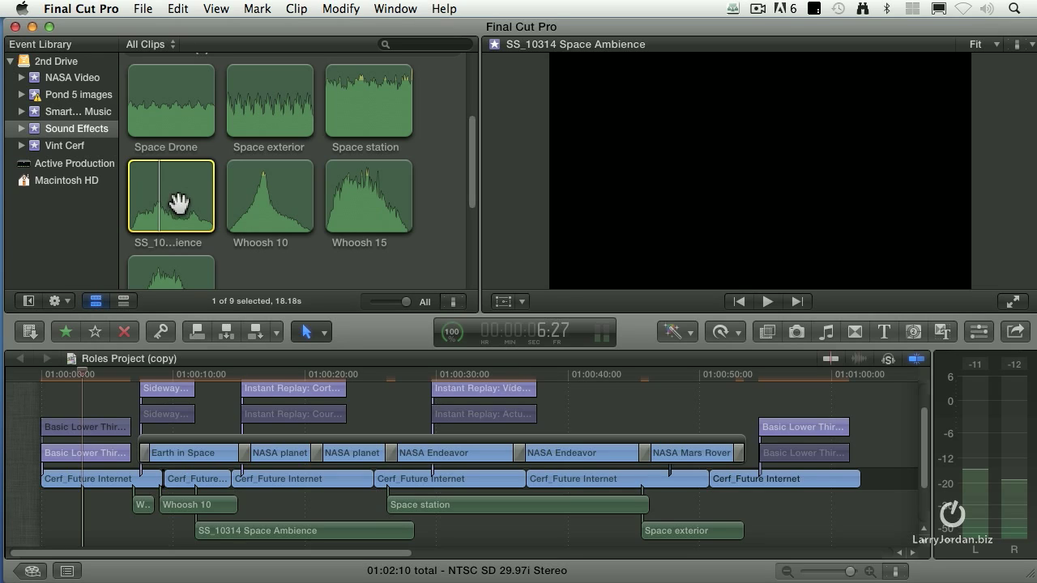
- In the Inspector's Info tab, change SS_10314 Space Ambience's role from Effects to Music
left_click(978, 332)
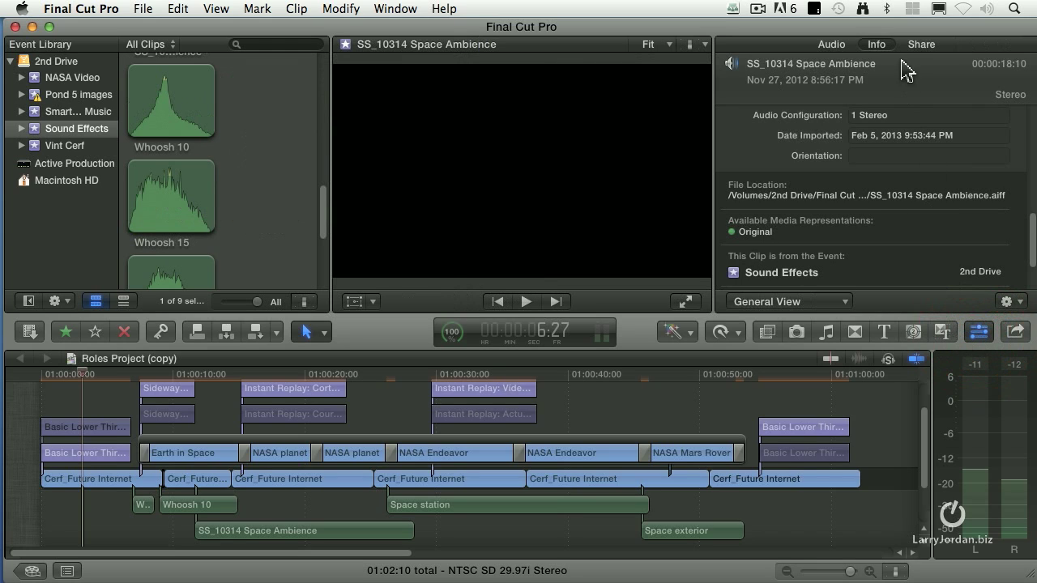
left_click(882, 46)
scroll(883, 118, "up", 10)
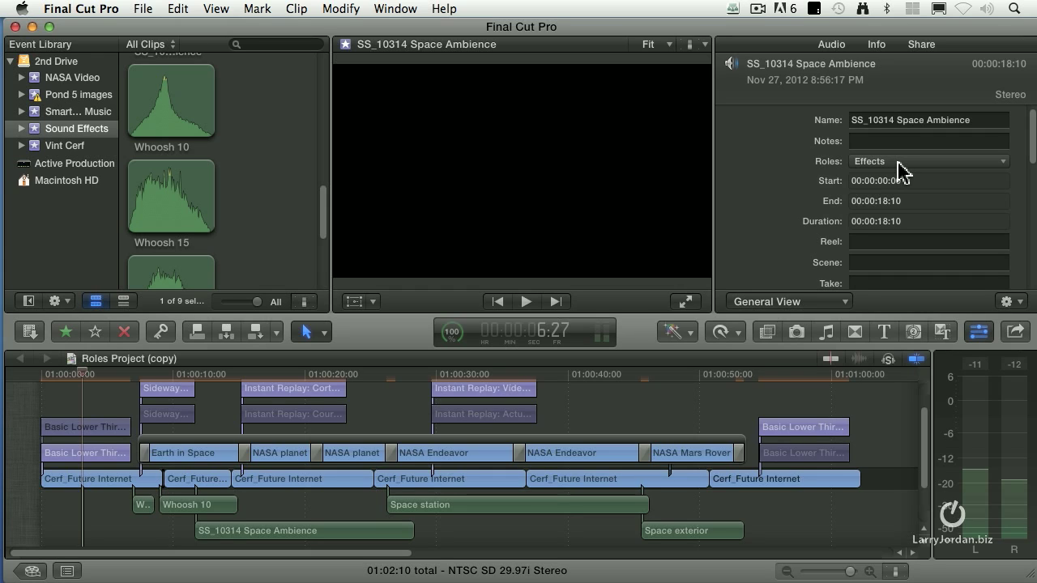
left_click(899, 162)
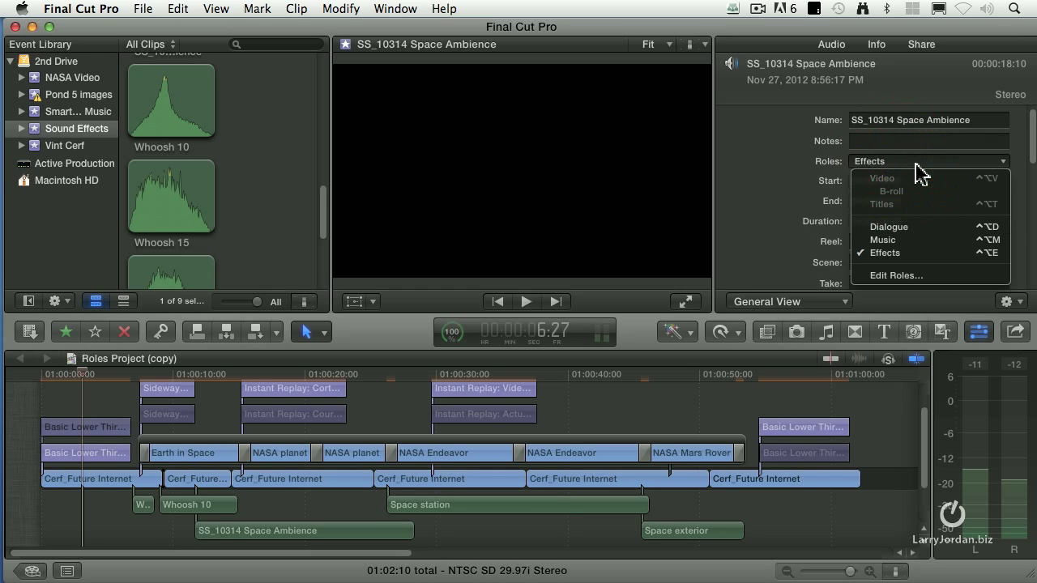
left_click(927, 242)
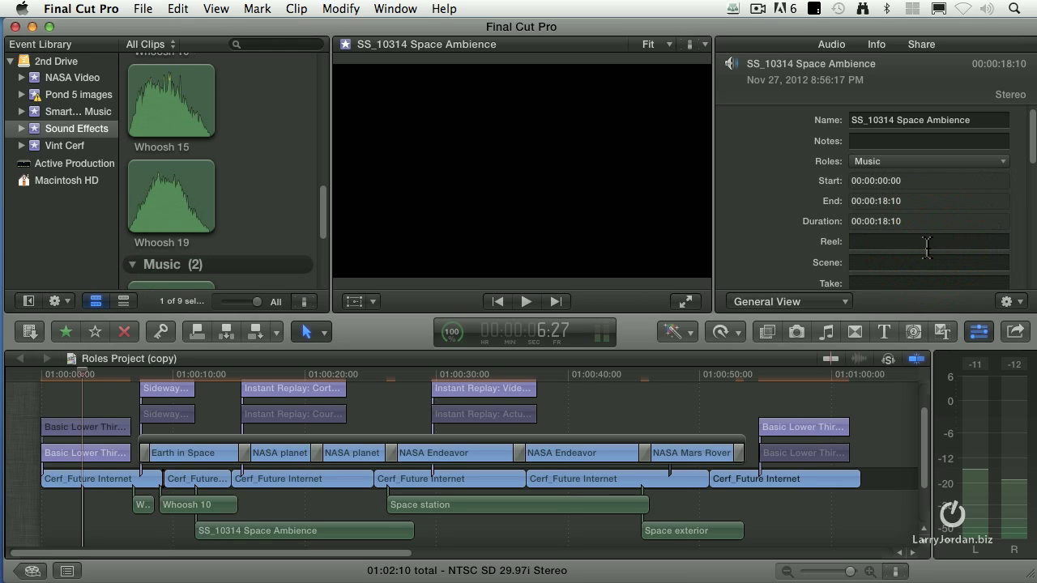
- Hide the Inspector and scroll the browser to the Music group
left_click(978, 332)
scroll(409, 230, "down", 3)
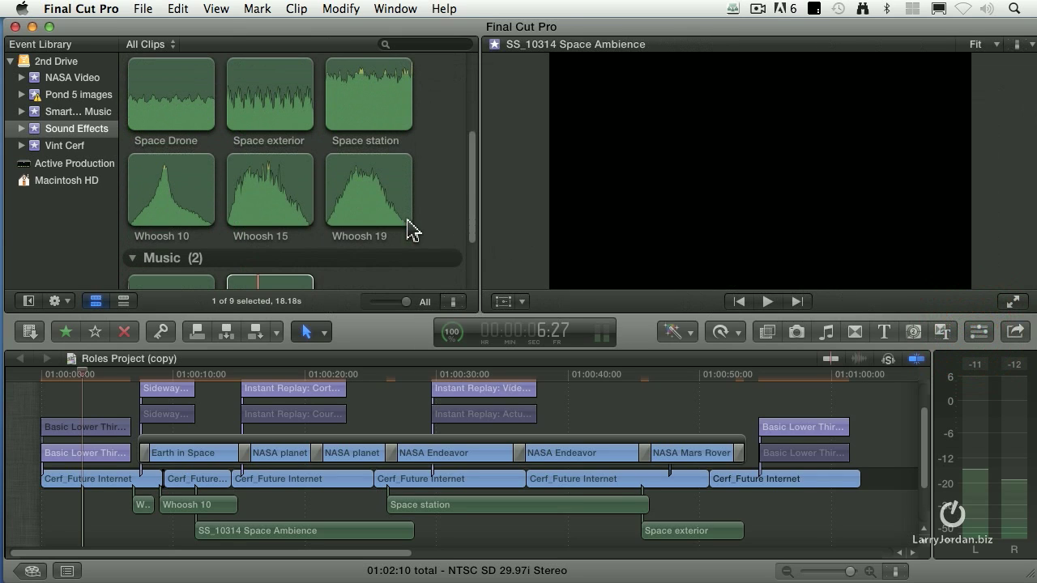
scroll(318, 197, "up", 2)
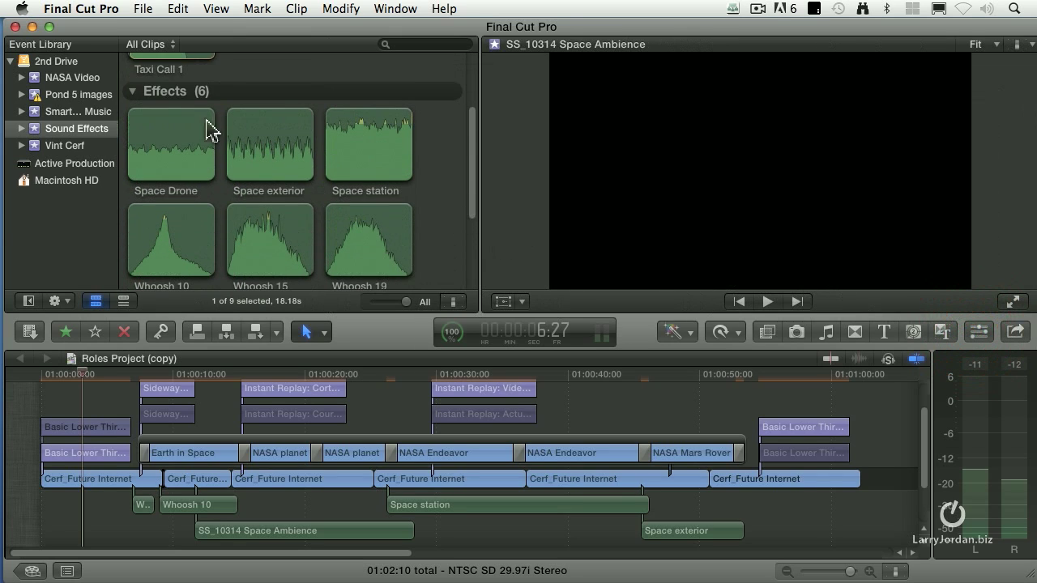
scroll(451, 185, "down", 3)
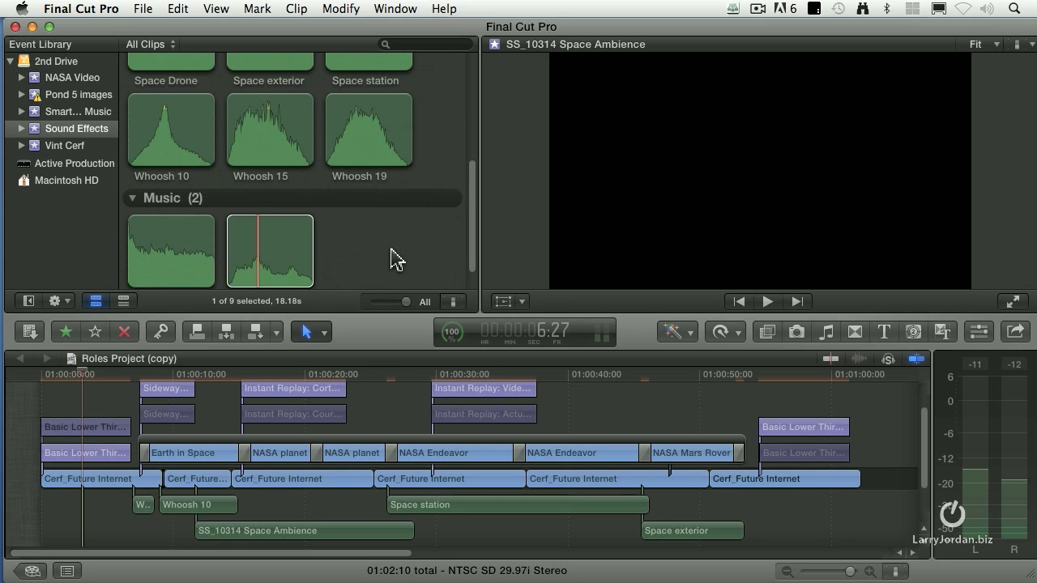
scroll(392, 260, "down", 1)
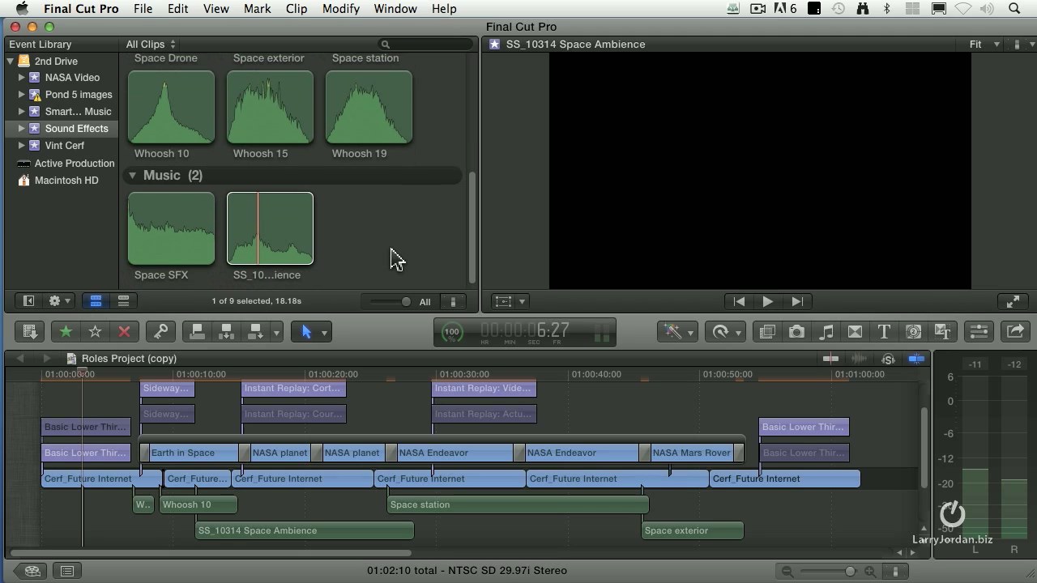
- Check the Info inspector briefly, close it, and marquee-select Space SFX and SS_10314 Space Ambience
left_click(980, 333)
left_click(874, 44)
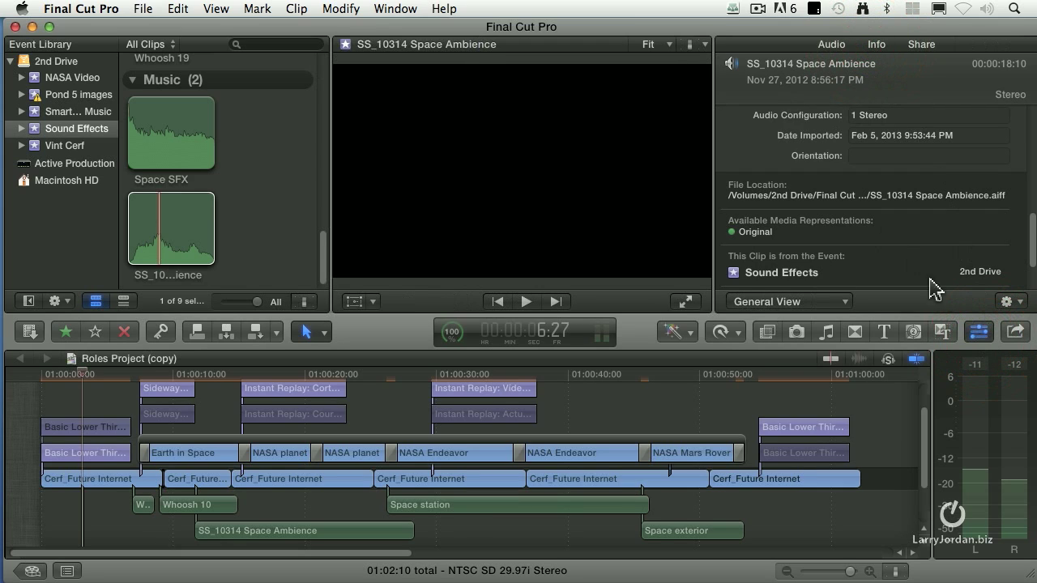
key("super+4")
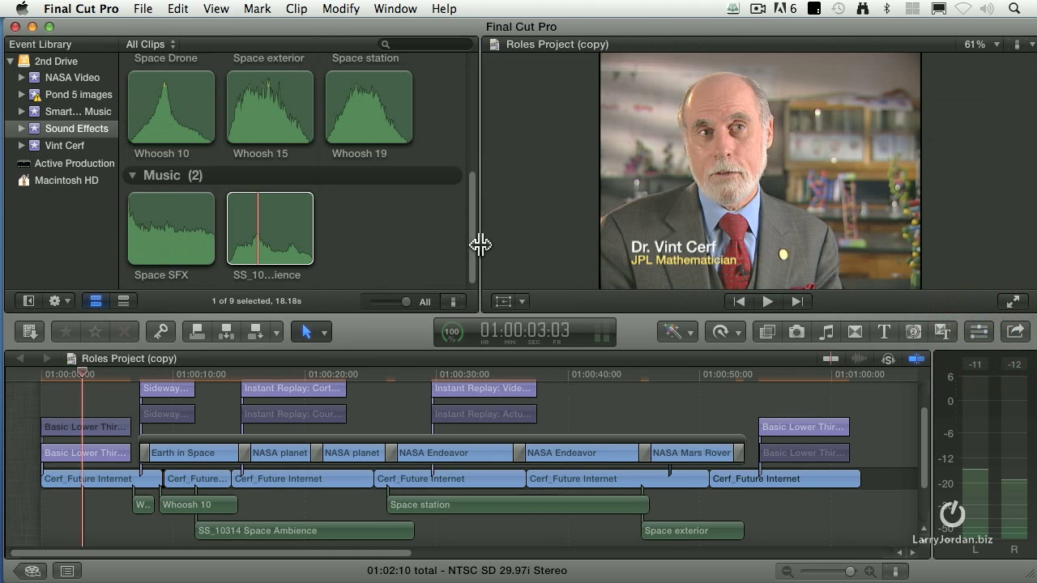
left_click_drag(402, 227, 134, 250)
- Assign both selected clips the Dialogue role via Modify > Assign Roles
left_click(339, 8)
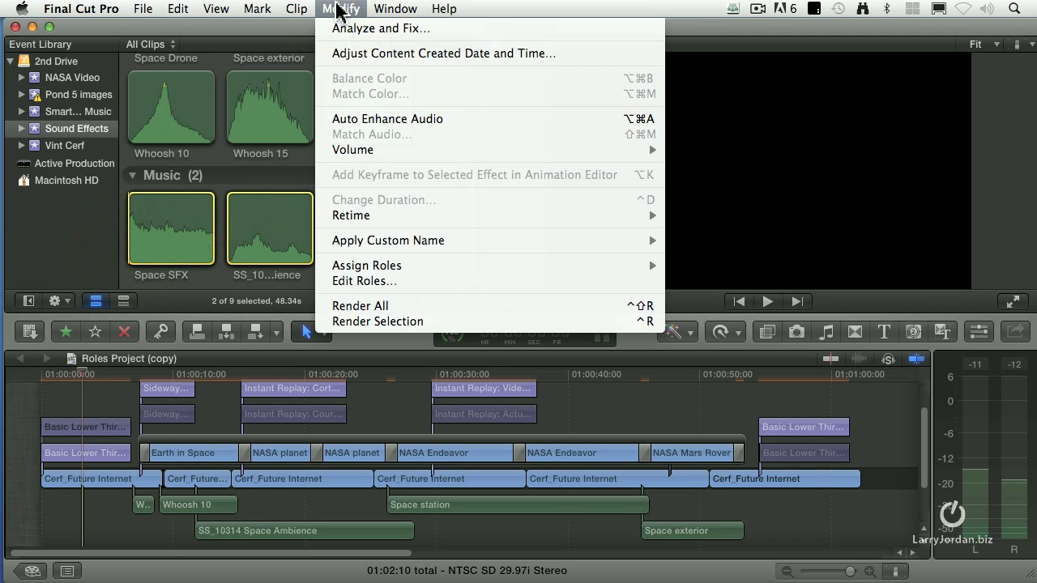
mouse_move(426, 268)
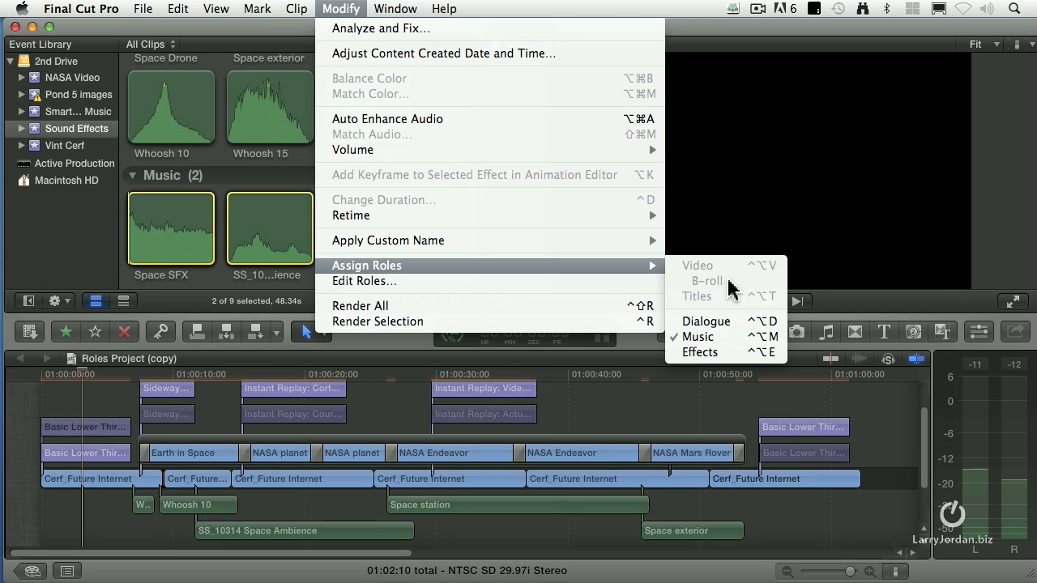
left_click(740, 324)
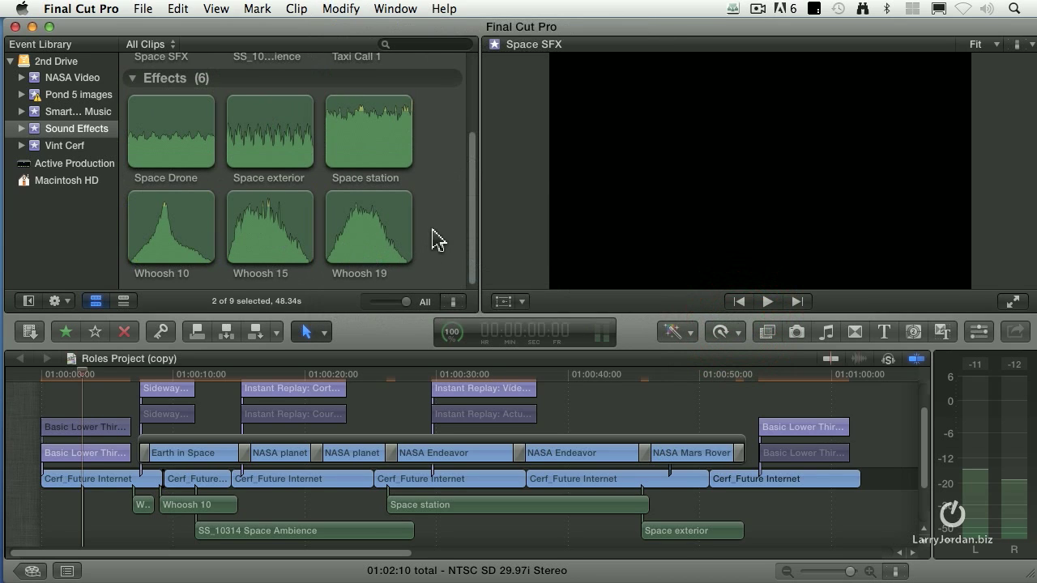
- Reassign both clips back to the Music role
scroll(445, 233, "up", 3)
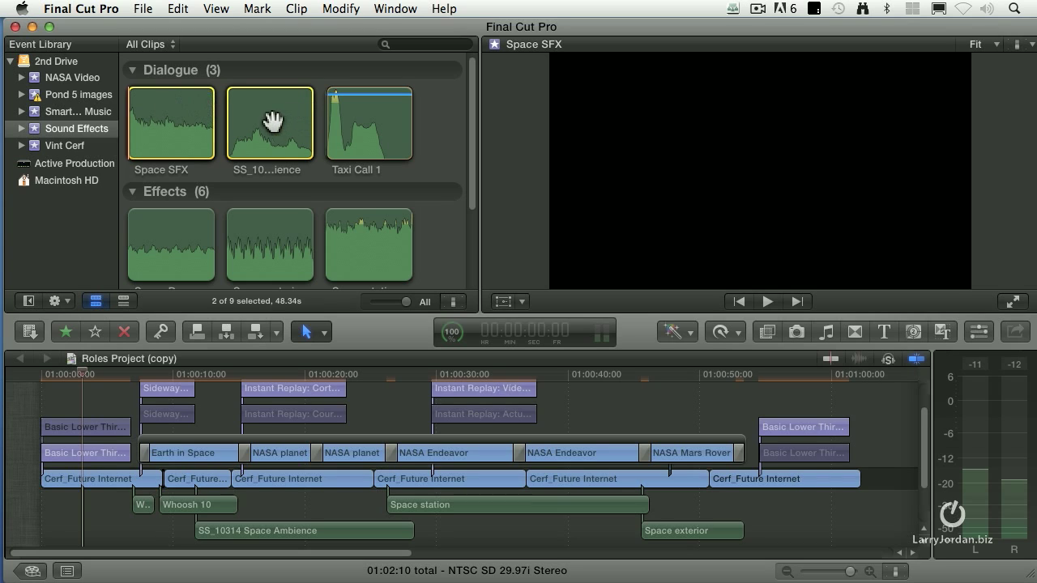
left_click(340, 10)
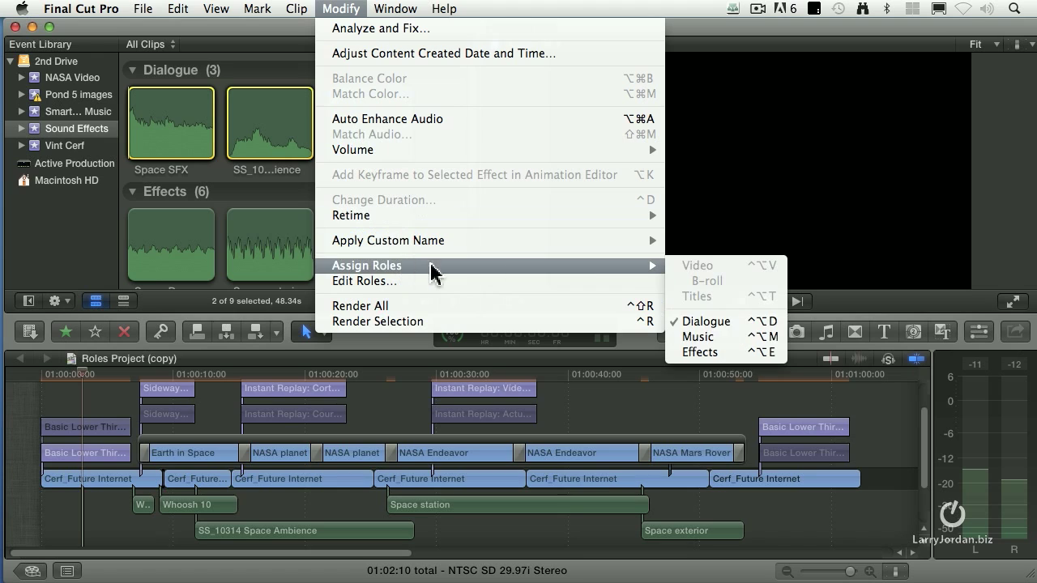
left_click(742, 339)
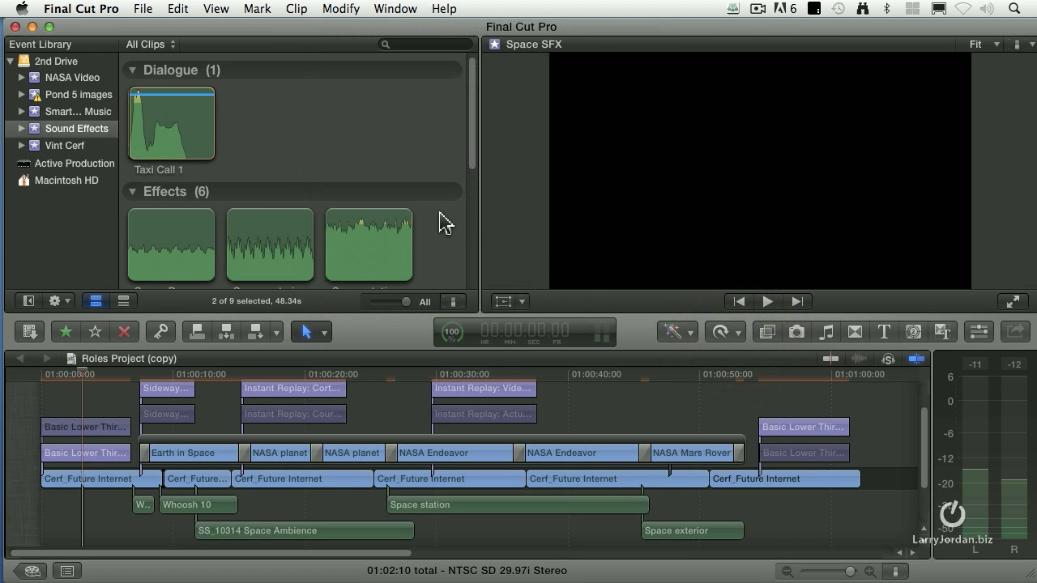